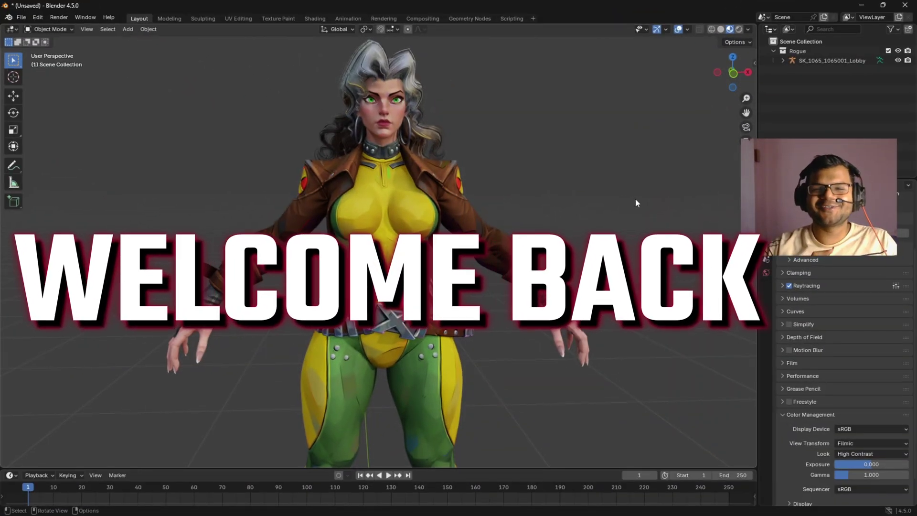
Orbit around the Rogue model in Blender, then switch to the Discord Marvel Rivals chat.
drag(652, 190, 650, 196)
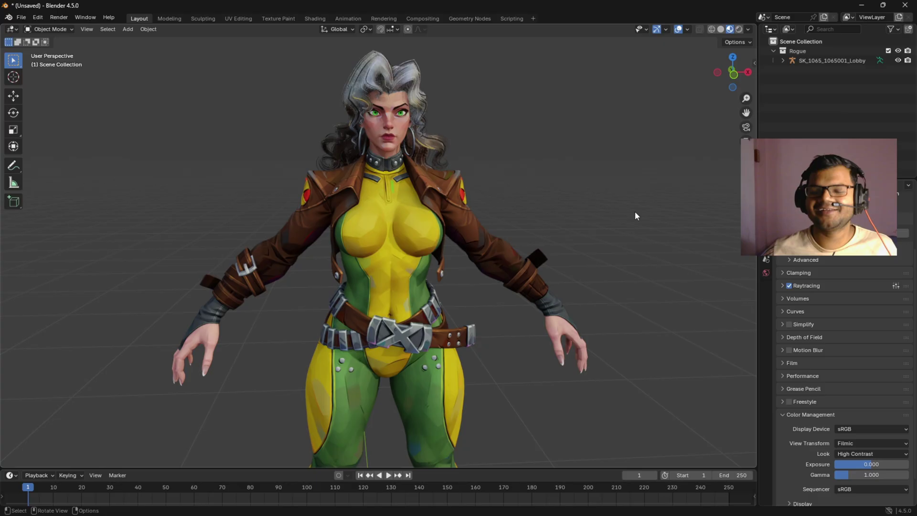
click(628, 504)
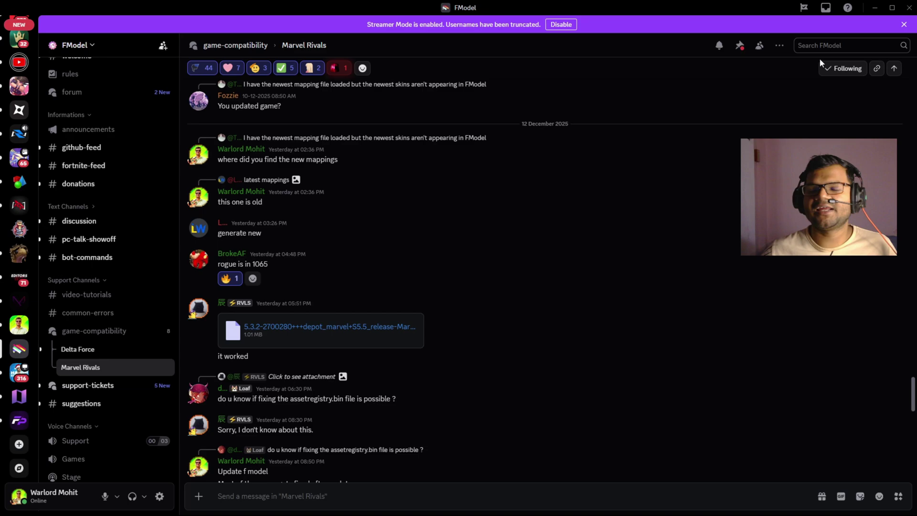
Close Discord to return to the textured Rogue model in Blender.
click(908, 8)
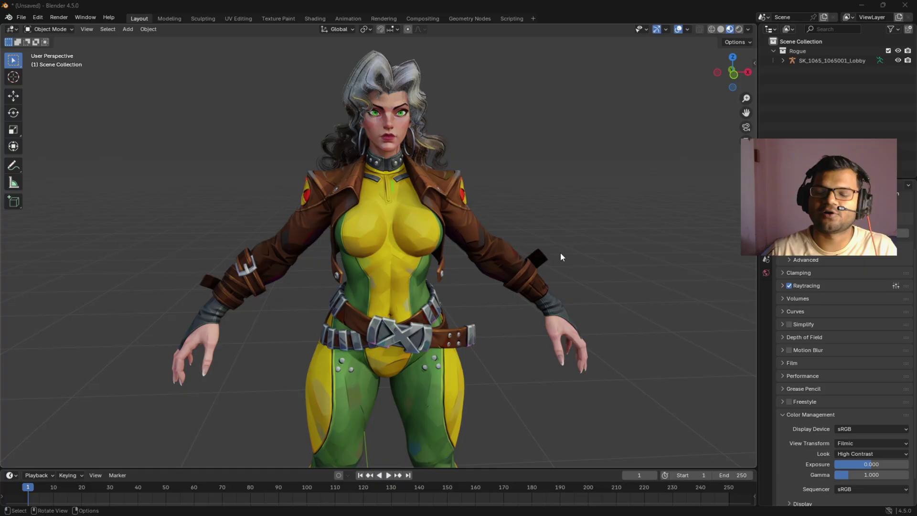
Launch RivalsPorting and browse its Files tree to Marvel > Content > Marvel > Characters.
click(511, 507)
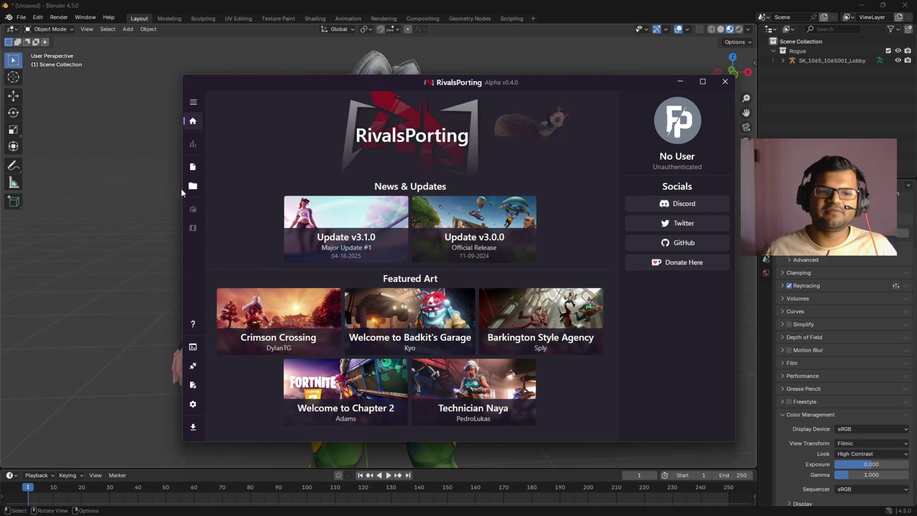
click(193, 187)
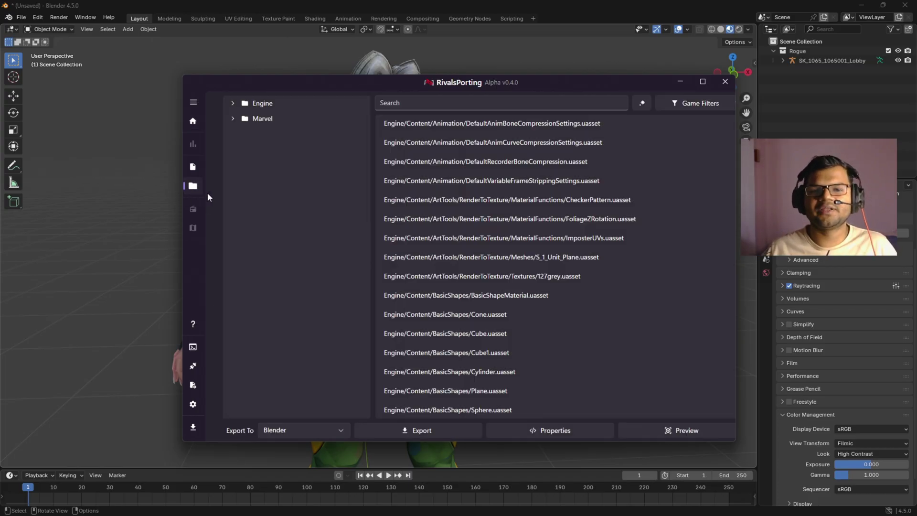
click(262, 120)
click(263, 135)
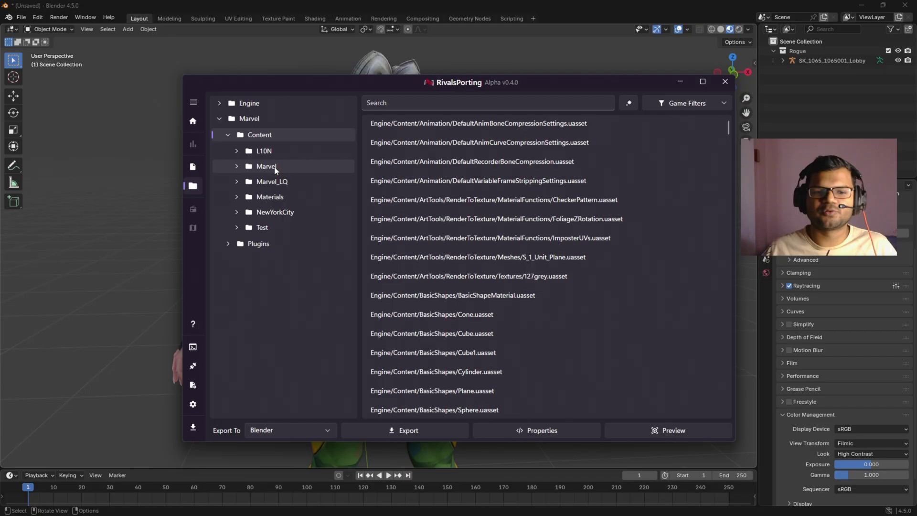
click(272, 166)
scroll(292, 288, down, 3)
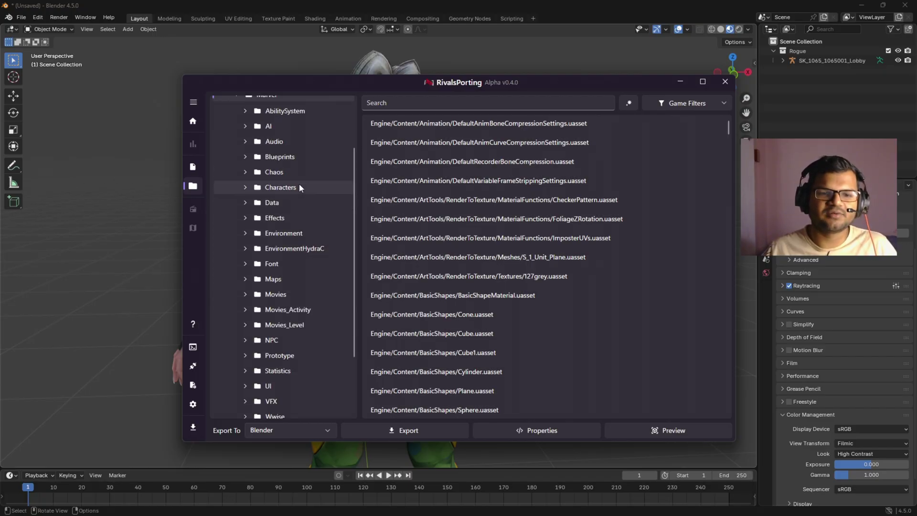
click(289, 187)
Expand 1017 > 1017001 > Meshes and select the SK_1017_1017001_Lobby mesh.
click(282, 264)
scroll(284, 267, down, 1)
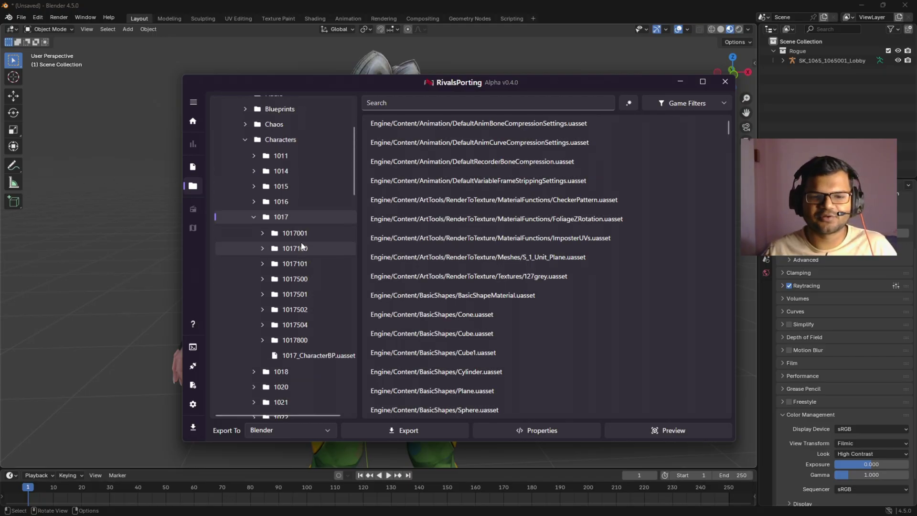
click(286, 248)
scroll(296, 306, down, 3)
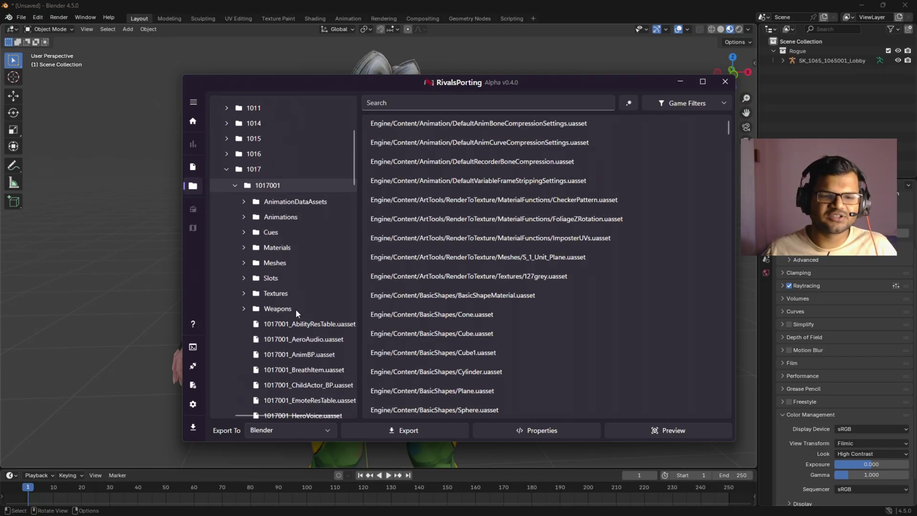
click(294, 264)
click(304, 309)
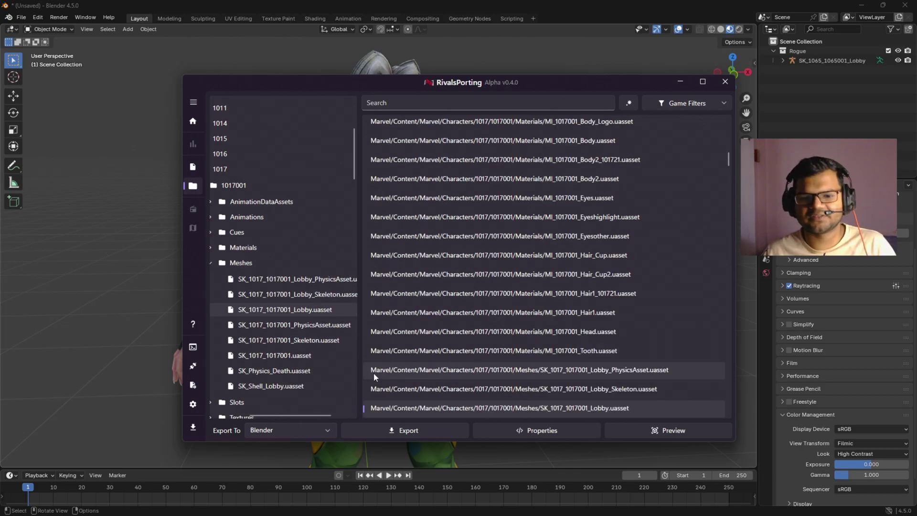
Export the Lobby mesh to Blender, hit the unhandled-exception error, and close down to the desktop.
click(406, 431)
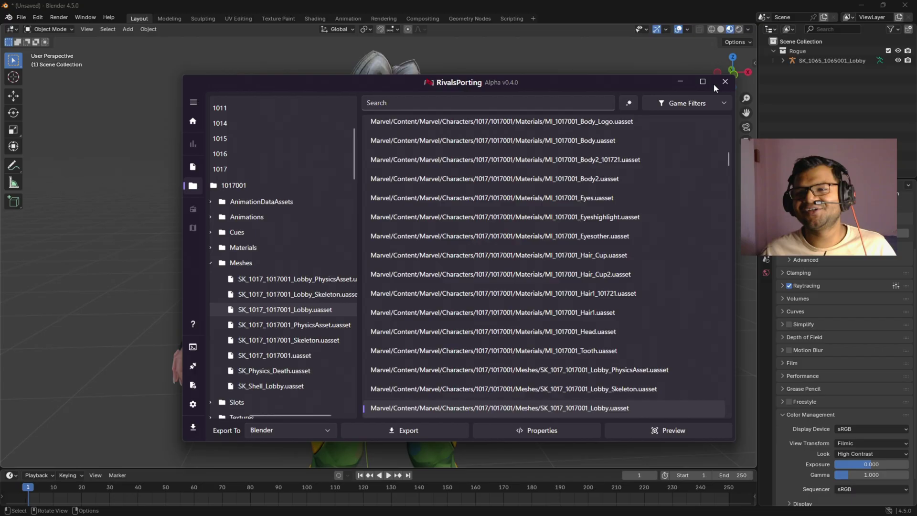
click(725, 81)
click(861, 4)
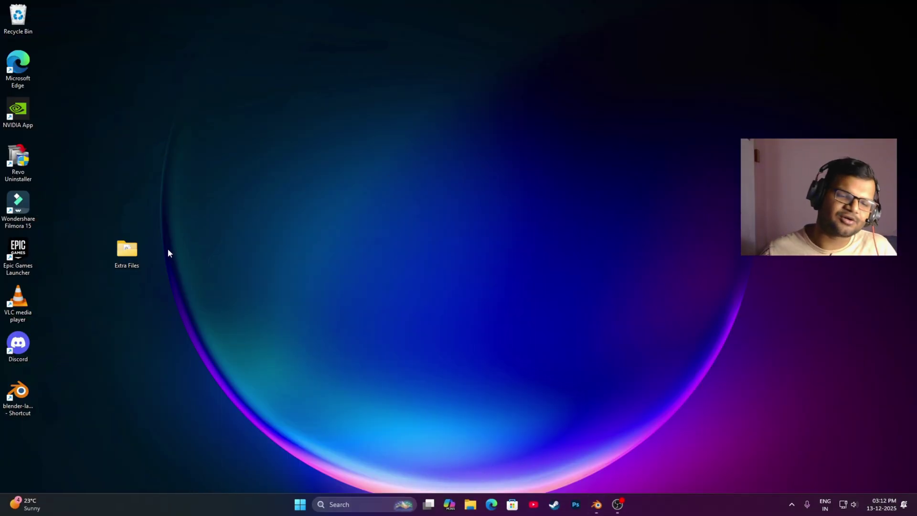
Copy oo2core_9_win64.dll from the Extra Files folder.
double_click(127, 249)
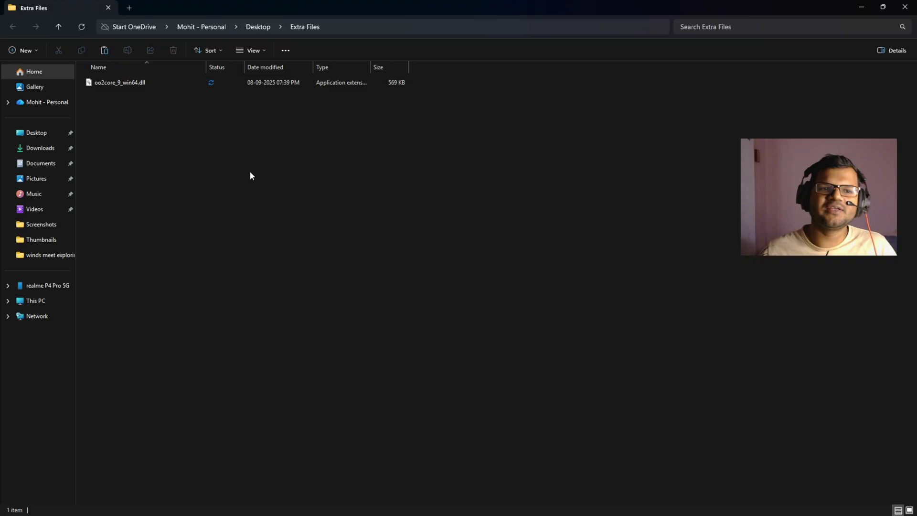
click(146, 85)
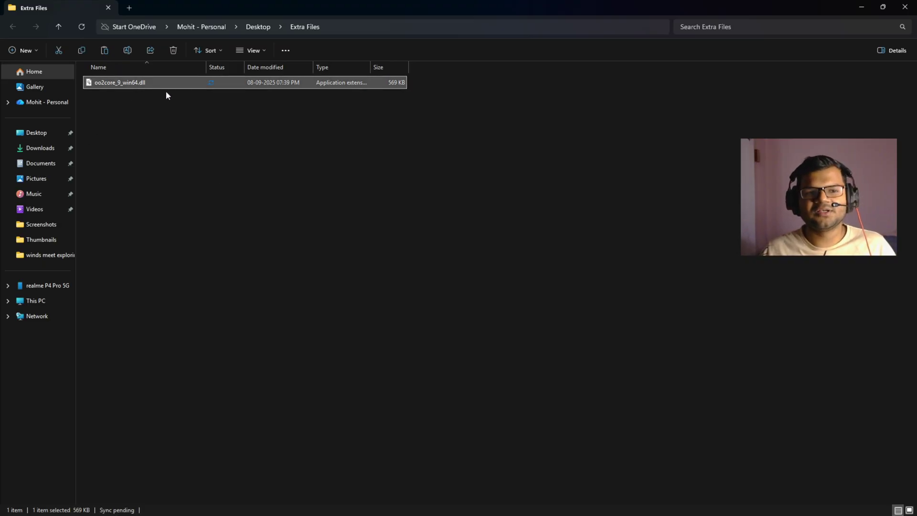
right_click(161, 88)
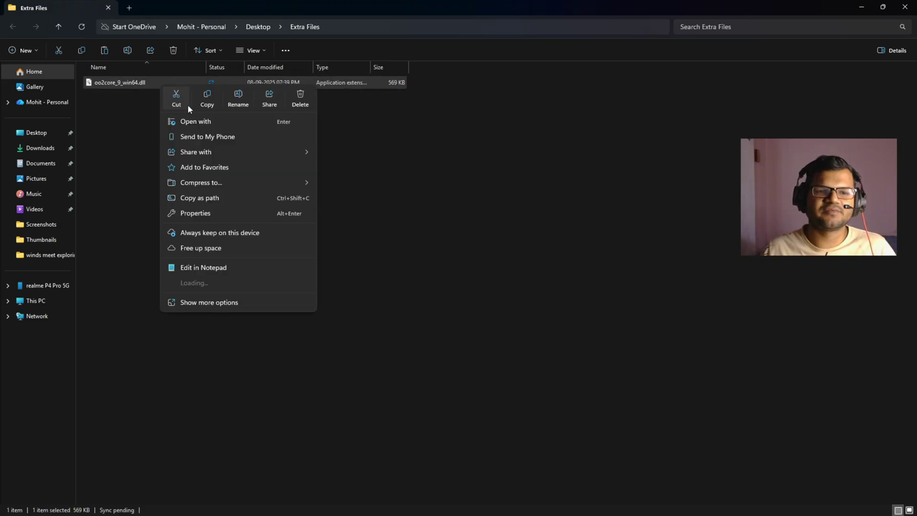
click(207, 99)
click(904, 7)
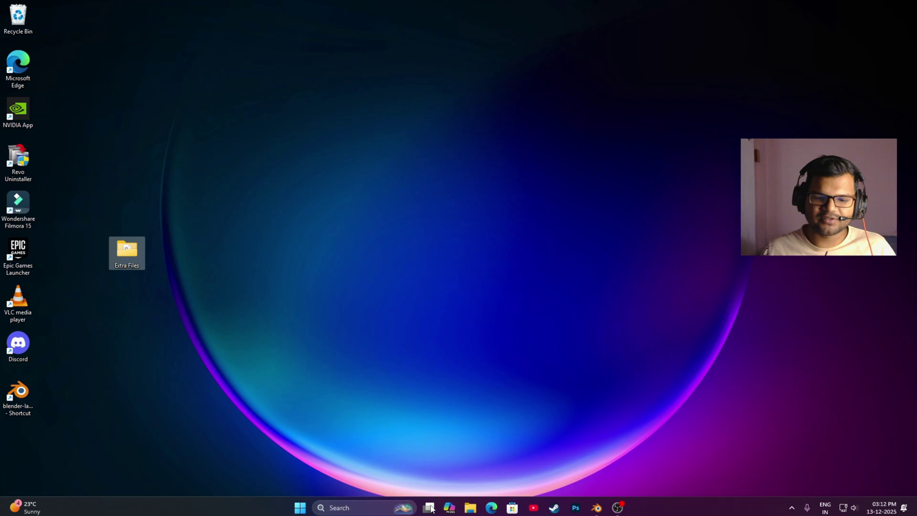
Locate the RivalsPorting install folder via its Start menu shortcut.
click(300, 504)
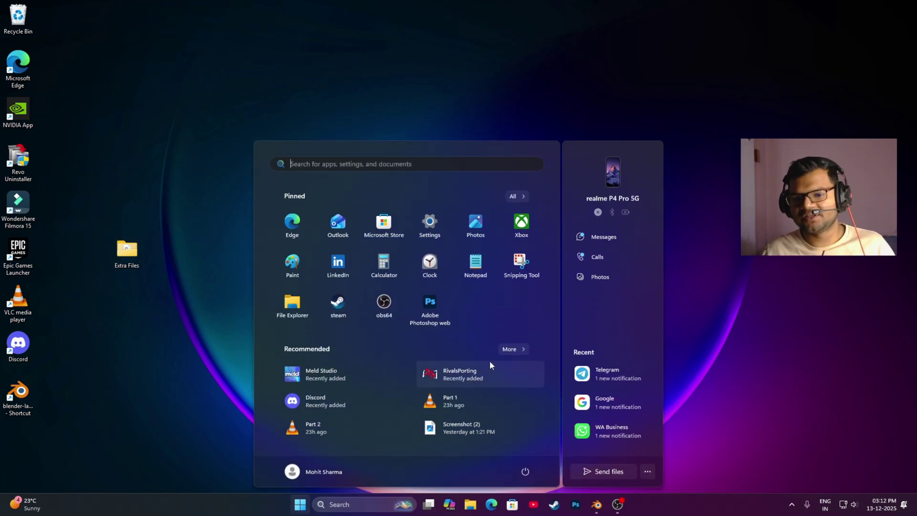
right_click(466, 371)
click(515, 412)
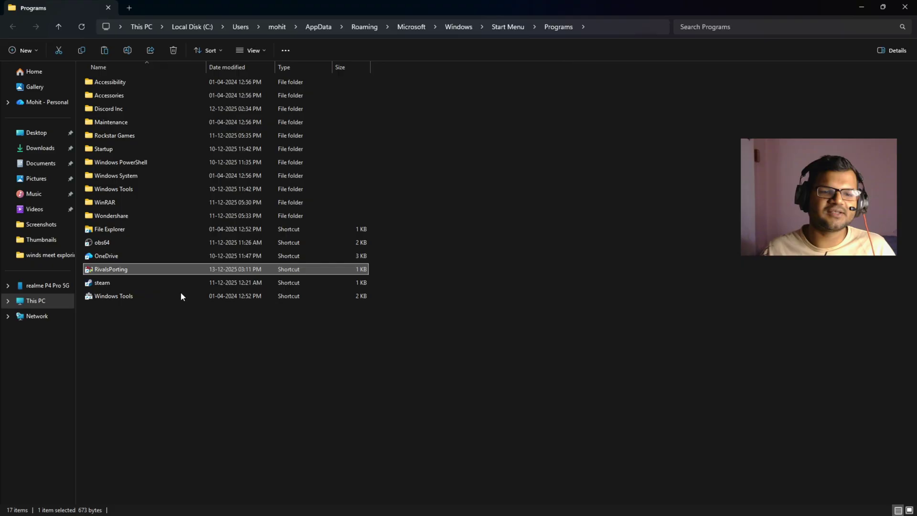
right_click(144, 268)
click(195, 127)
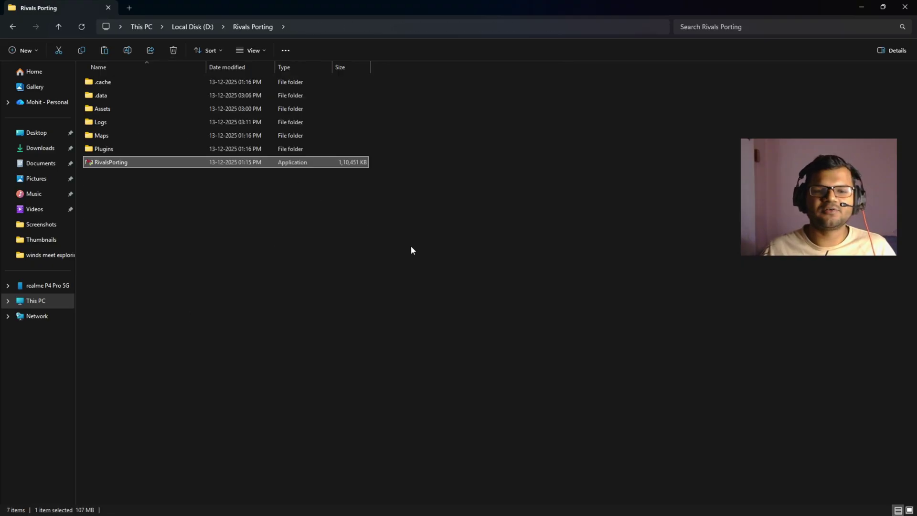
Paste the oo2core DLL into the .data folder and go back up to Rivals Porting.
double_click(135, 95)
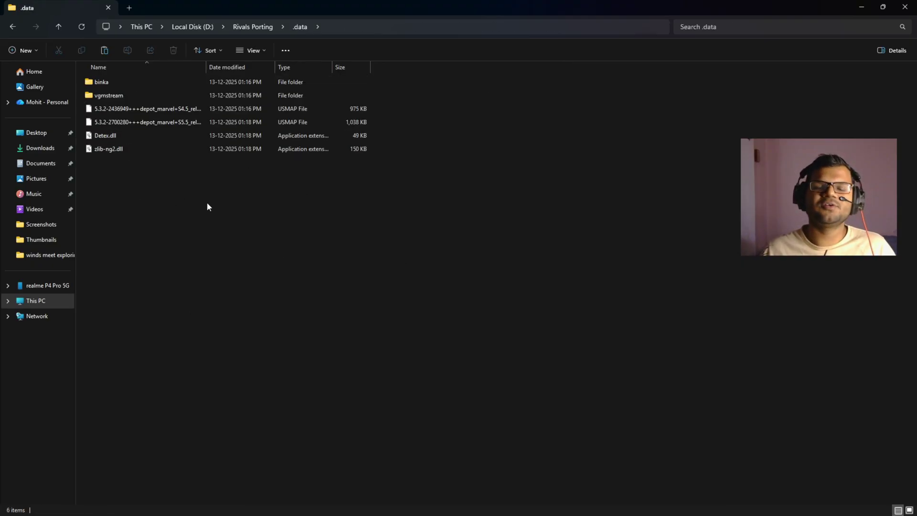
right_click(190, 207)
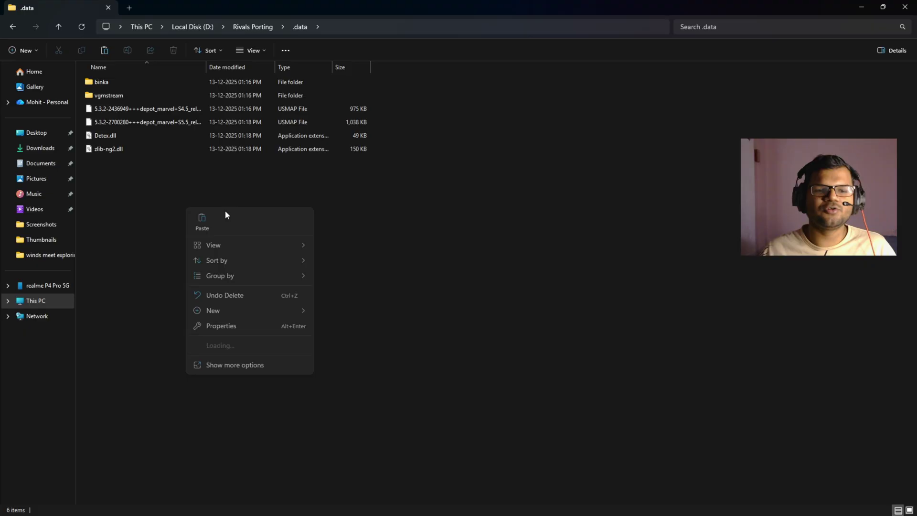
click(201, 217)
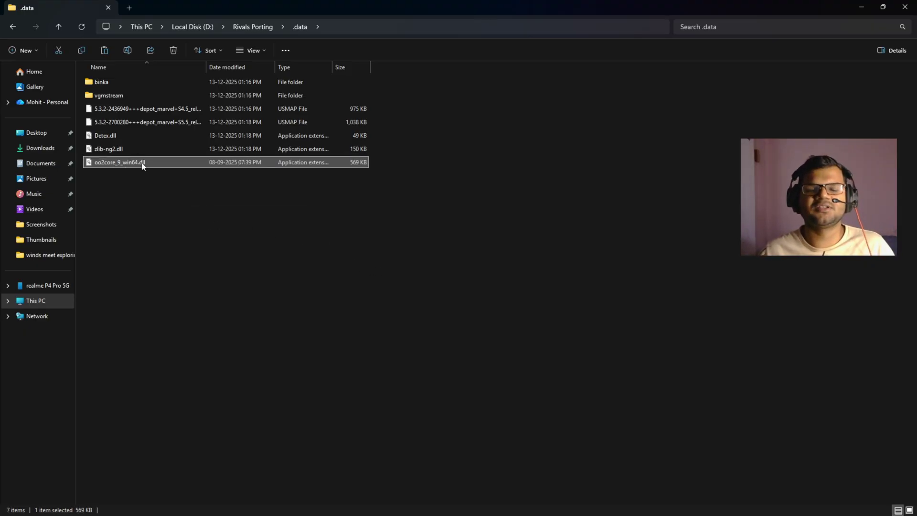
key(alt+Up)
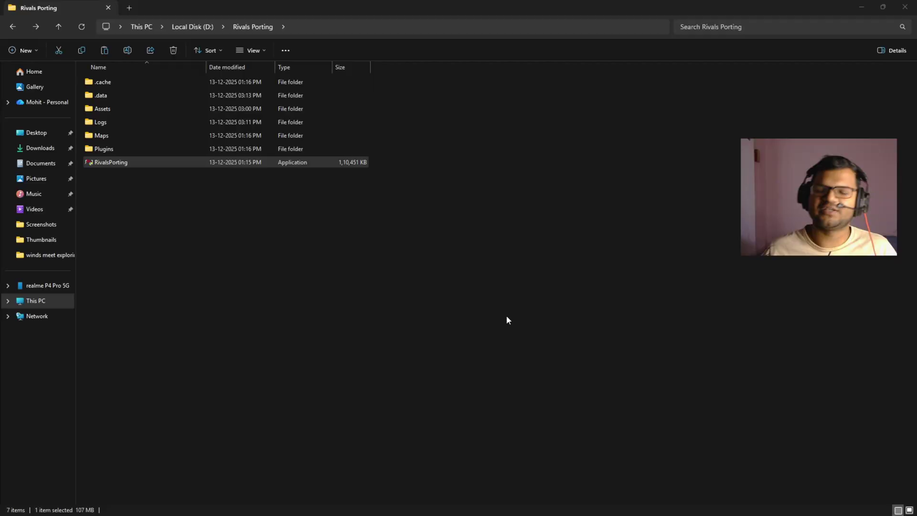
Relaunch RivalsPorting, open the asset browser, and select Rogue to list her four skins.
key(Return)
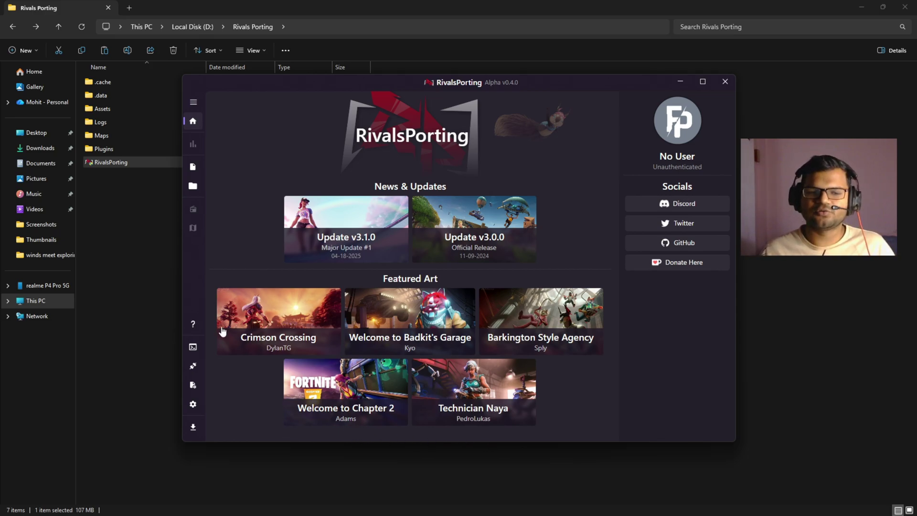
click(201, 167)
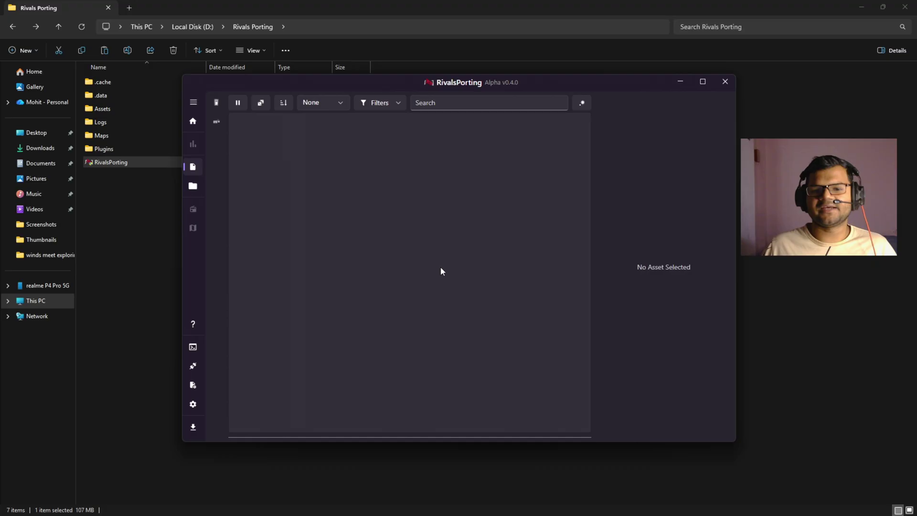
scroll(549, 286, down, 5)
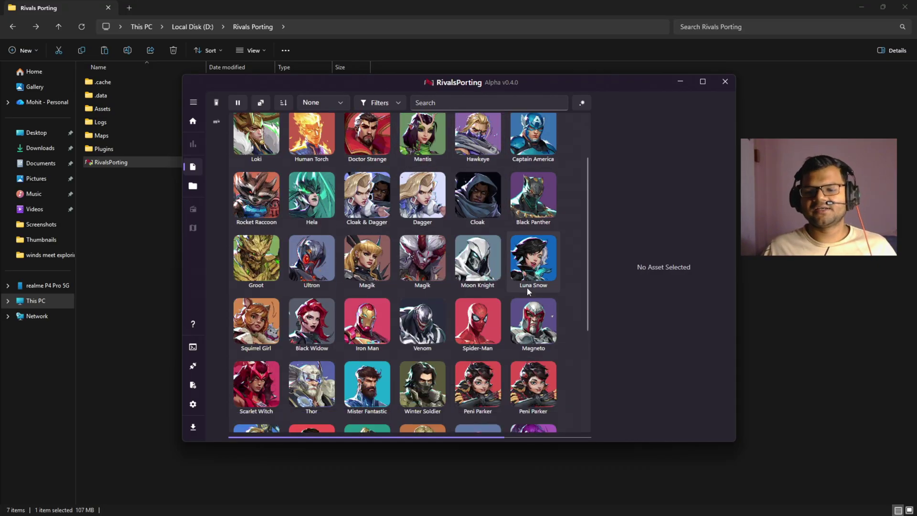
scroll(535, 331, down, 3)
click(490, 303)
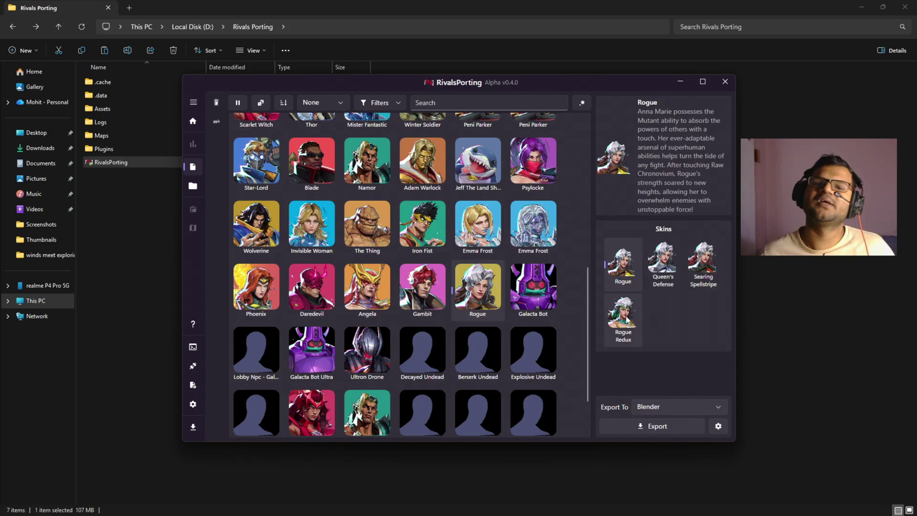
click(193, 404)
click(242, 122)
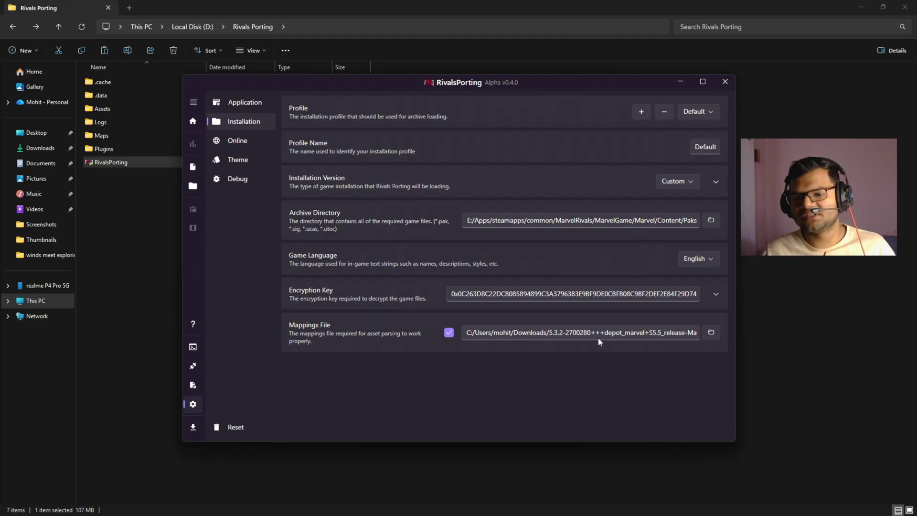
double_click(656, 333)
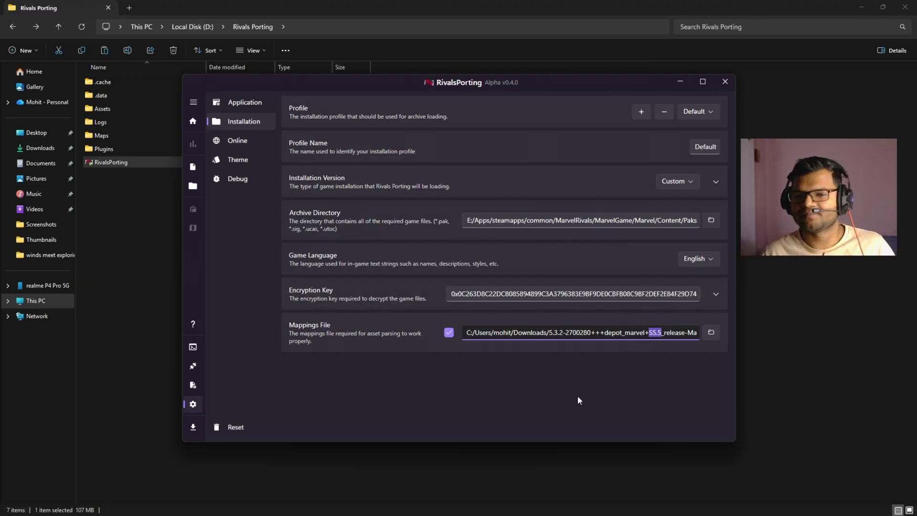
click(193, 166)
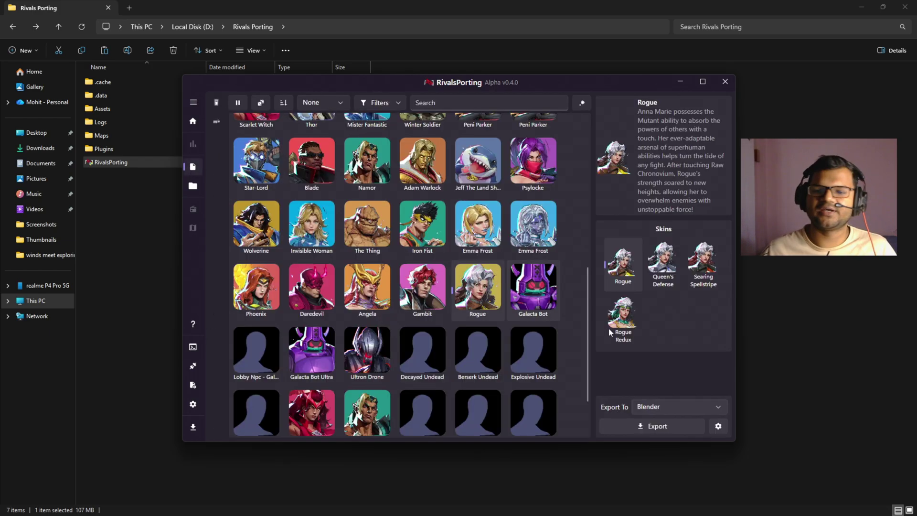
Switch to Blender and turn off Raytracing in the Render Properties.
click(679, 81)
key(alt+Tab)
drag(553, 409, 476, 192)
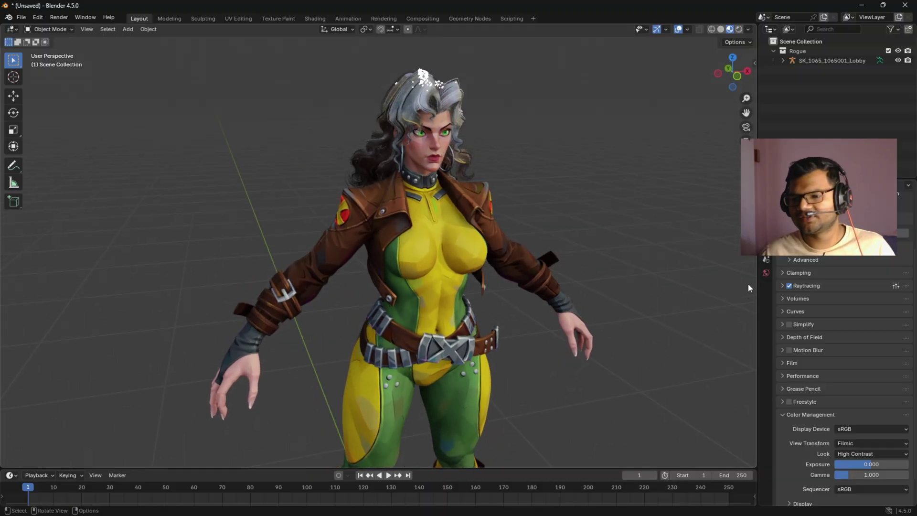
click(795, 287)
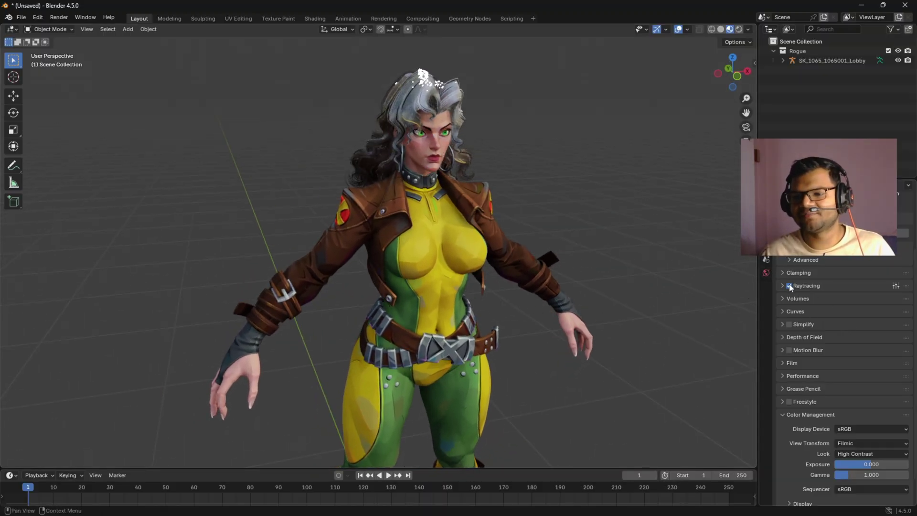
Orbit and zoom around the Rogue model for a more frontal view.
drag(458, 191, 422, 242)
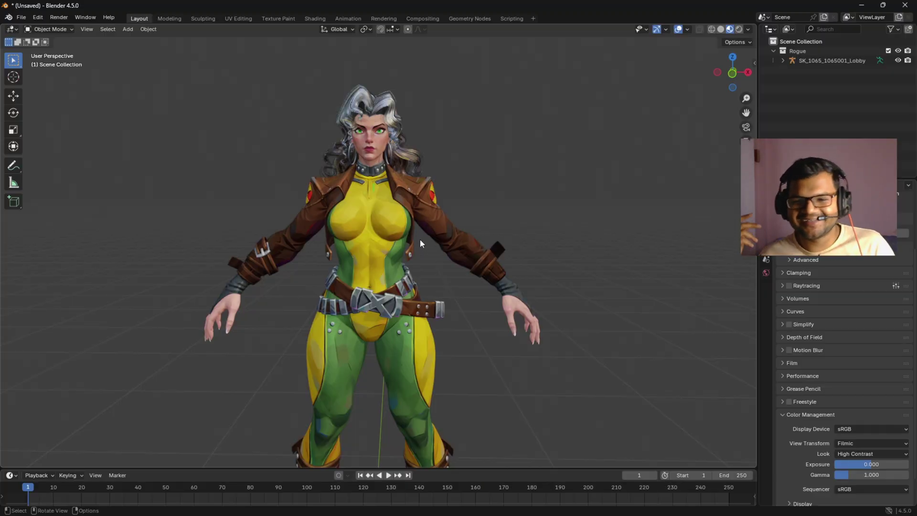
mouse_move(407, 239)
mouse_down()
mouse_move(350, 214)
mouse_move(423, 233)
mouse_up()
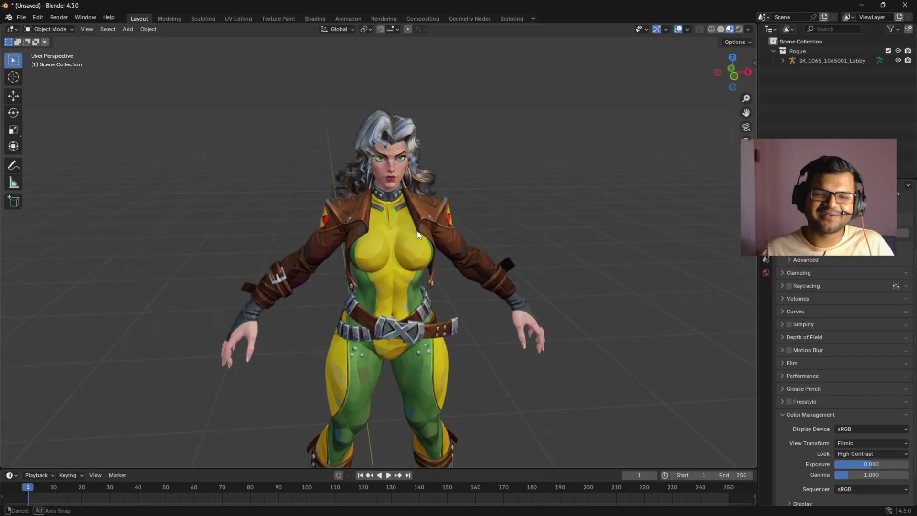
scroll(424, 233, up, 3)
scroll(425, 238, down, 3)
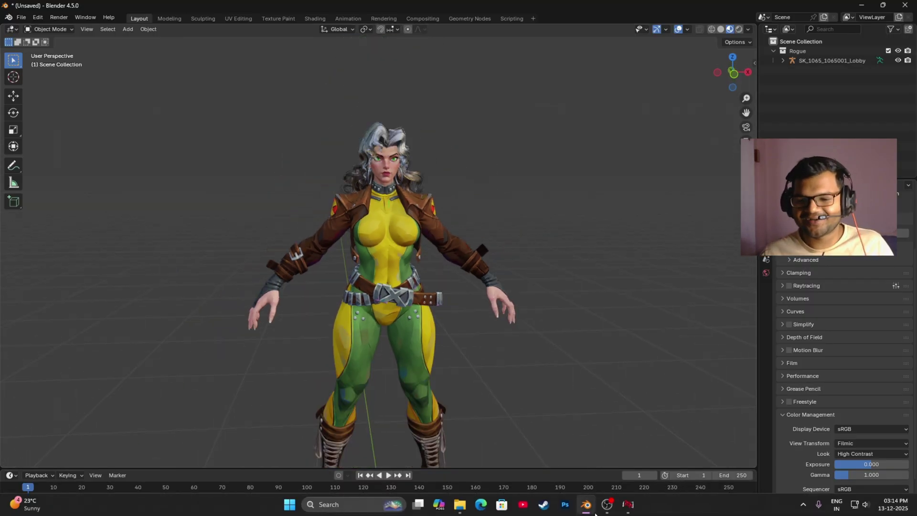
Select the Rogue Redux skin in RivalsPorting, then minimize it to return to Blender.
click(628, 503)
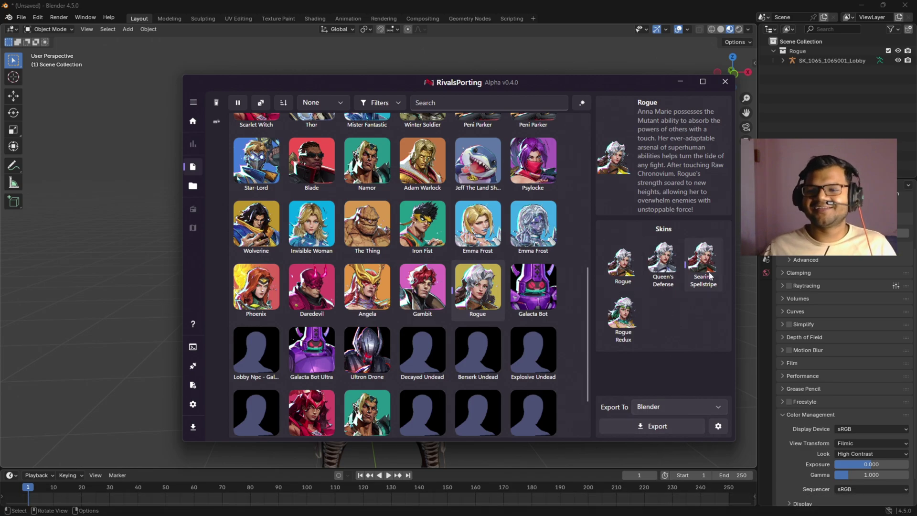
click(623, 315)
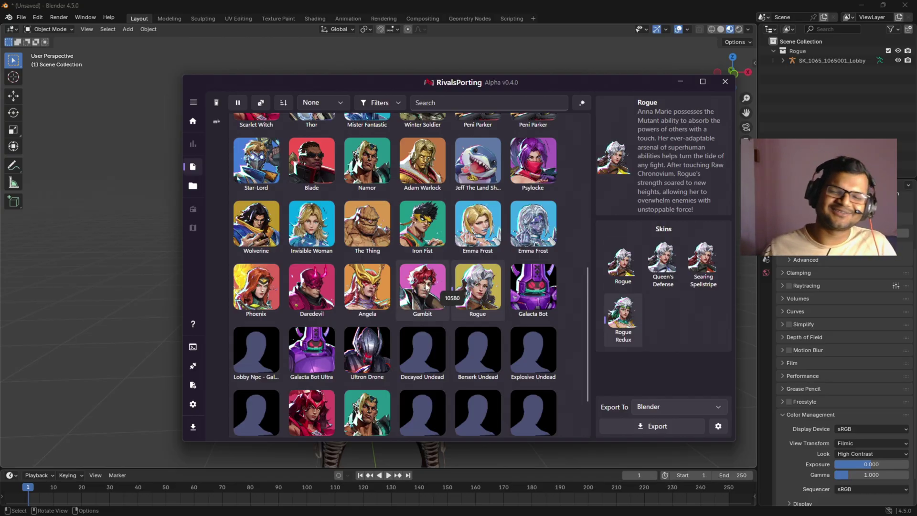
scroll(447, 276, down, 3)
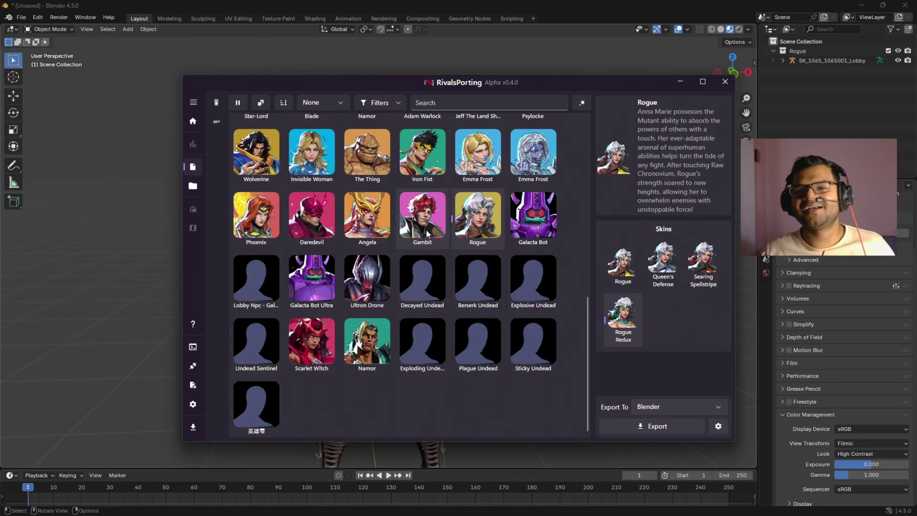
click(671, 86)
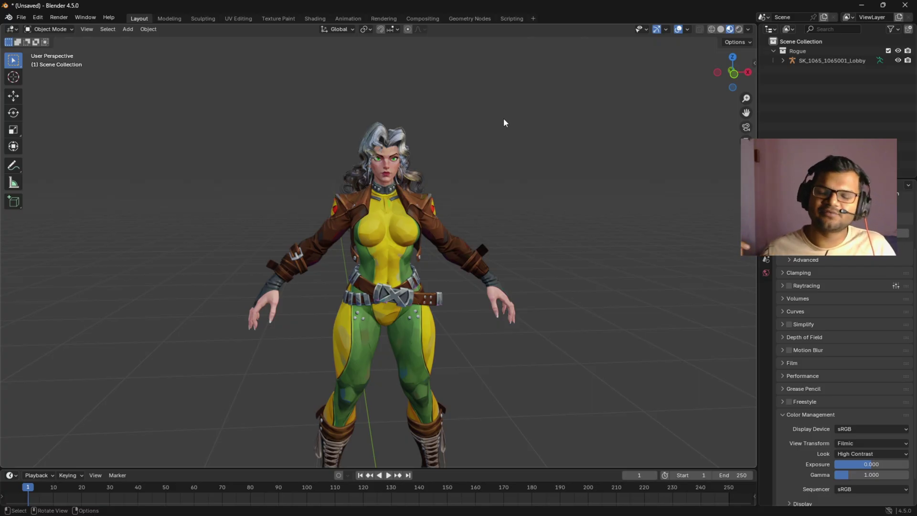
drag(437, 131, 429, 191)
scroll(426, 225, up, 5)
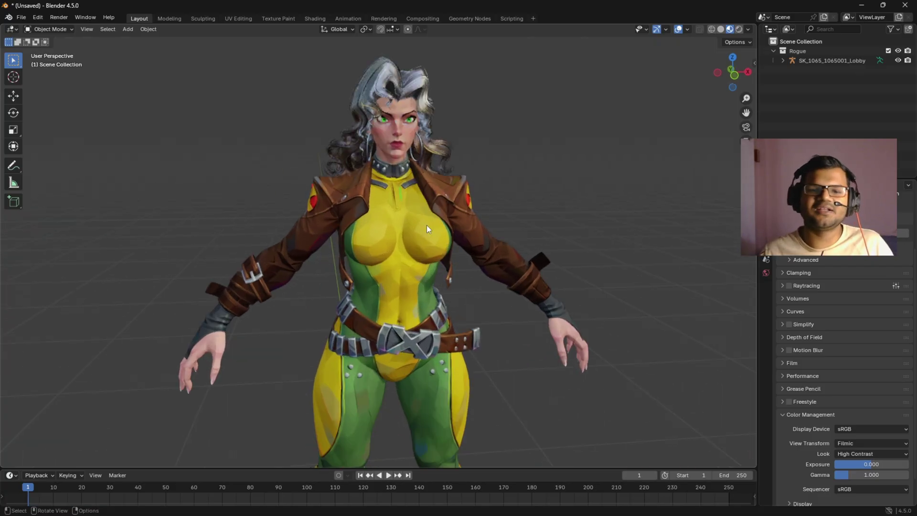
scroll(363, 190, down, 2)
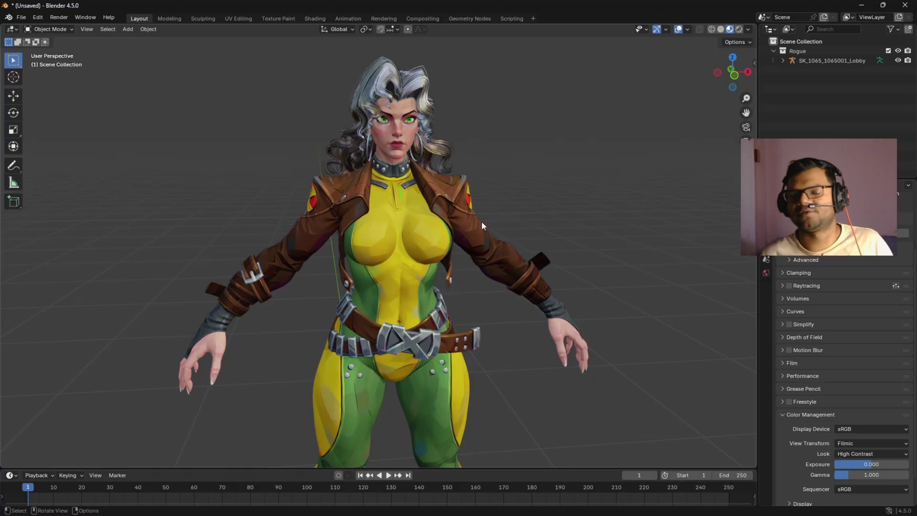